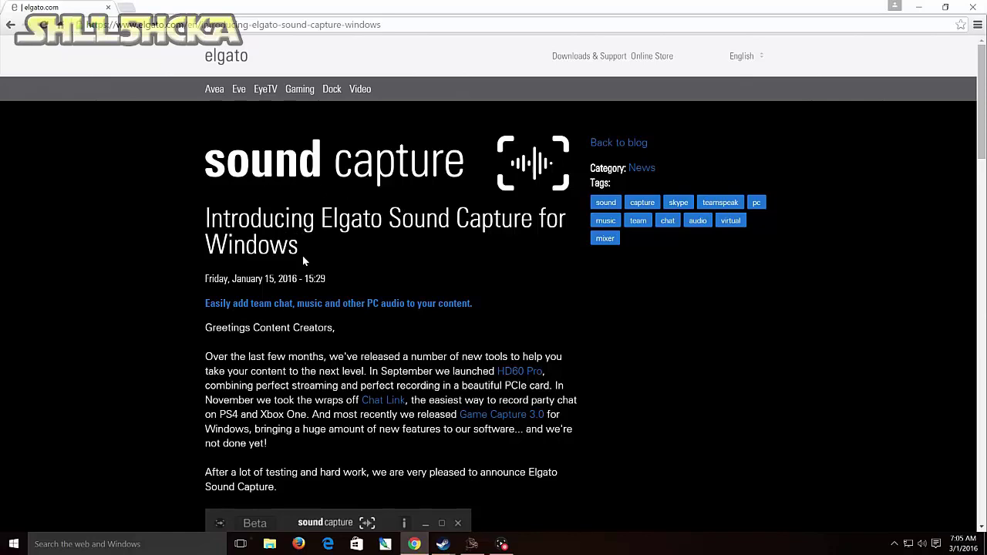
- Scroll the Sound Capture article to the intro video and beta download link
{"action": "scroll", "coordinate": [302, 255], "scroll_direction": "down", "scroll_amount": 2}
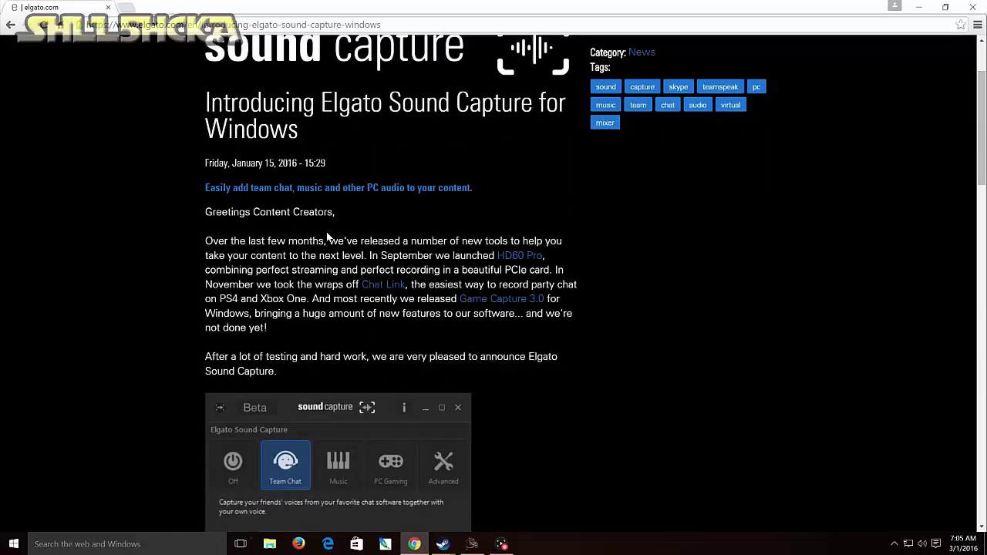
{"action": "scroll", "coordinate": [313, 260], "scroll_direction": "down", "scroll_amount": 1}
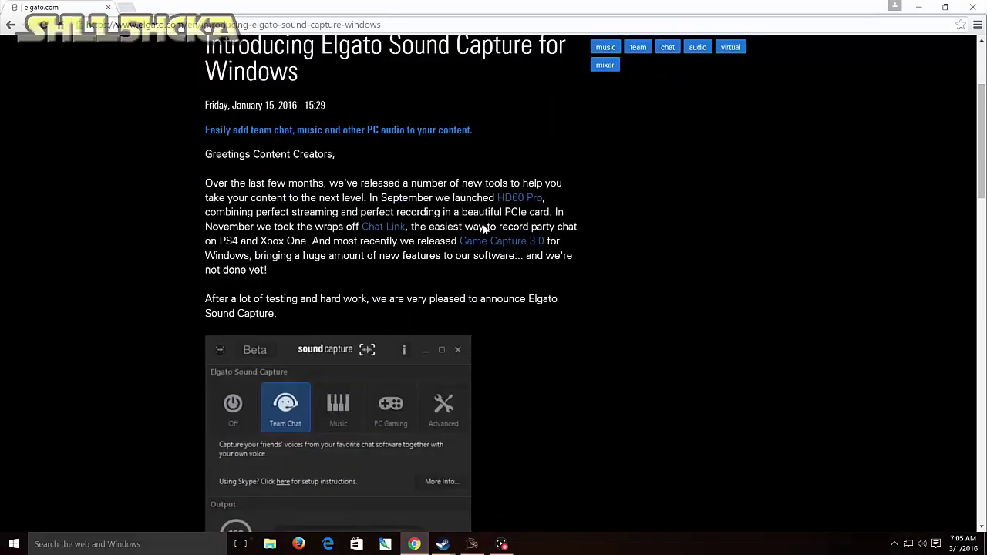
{"action": "scroll", "coordinate": [493, 239], "scroll_direction": "down", "scroll_amount": 3}
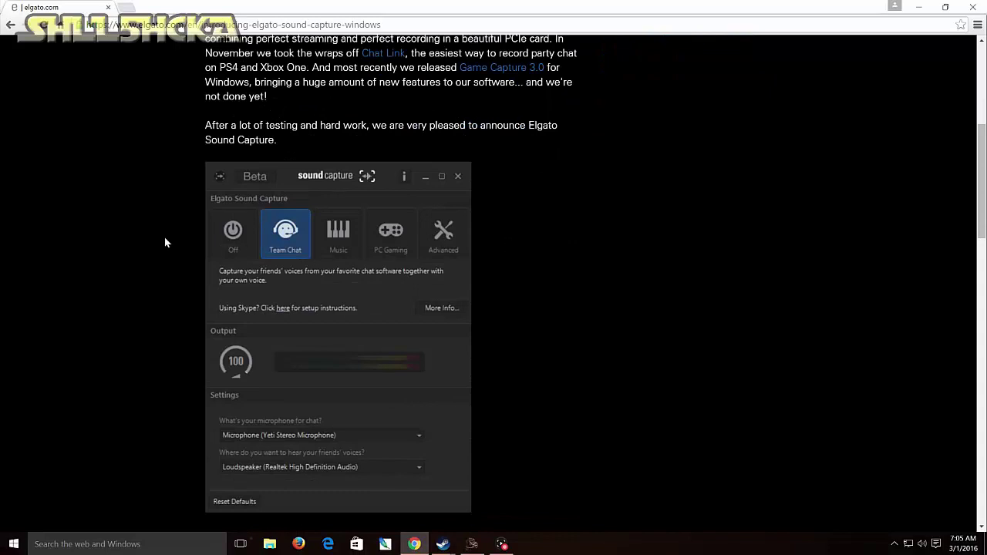
{"action": "scroll", "coordinate": [229, 140], "scroll_direction": "down", "scroll_amount": 1}
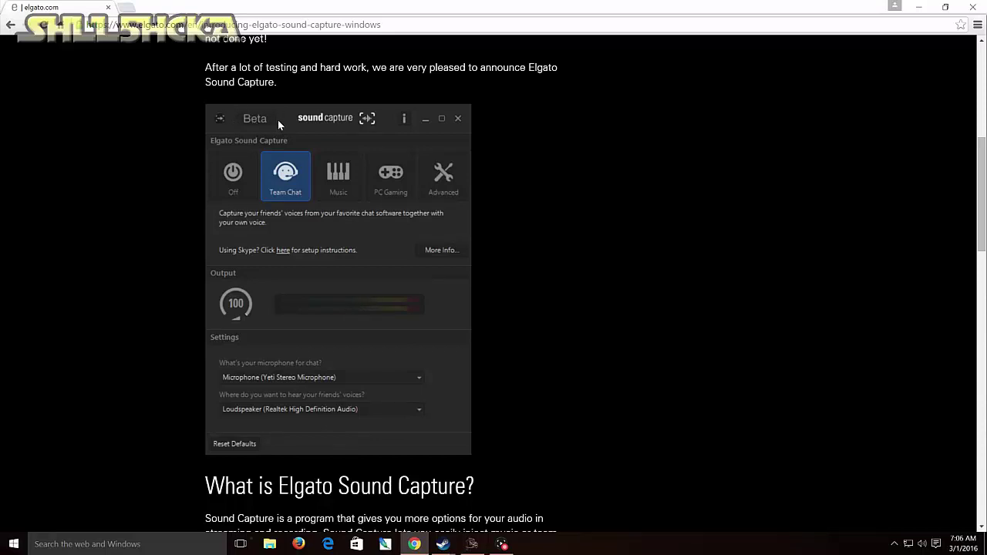
{"action": "scroll", "coordinate": [219, 226], "scroll_direction": "down", "scroll_amount": 3}
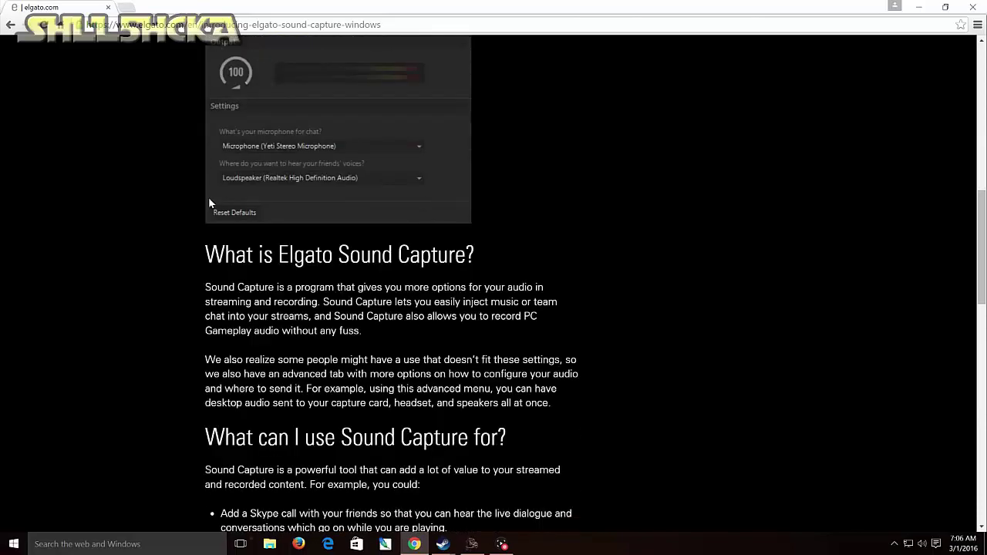
{"action": "scroll", "coordinate": [193, 220], "scroll_direction": "down", "scroll_amount": 3}
{"action": "scroll", "coordinate": [183, 220], "scroll_direction": "down", "scroll_amount": 2}
{"action": "scroll", "coordinate": [183, 220], "scroll_direction": "down", "scroll_amount": 2}
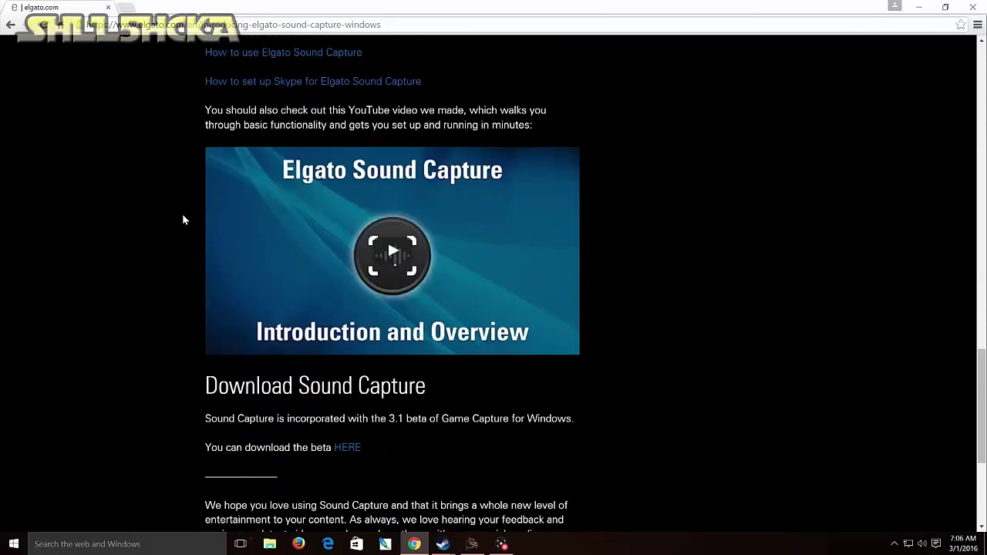
{"action": "scroll", "coordinate": [183, 219], "scroll_direction": "down", "scroll_amount": 2}
{"action": "scroll", "coordinate": [184, 217], "scroll_direction": "down", "scroll_amount": 1}
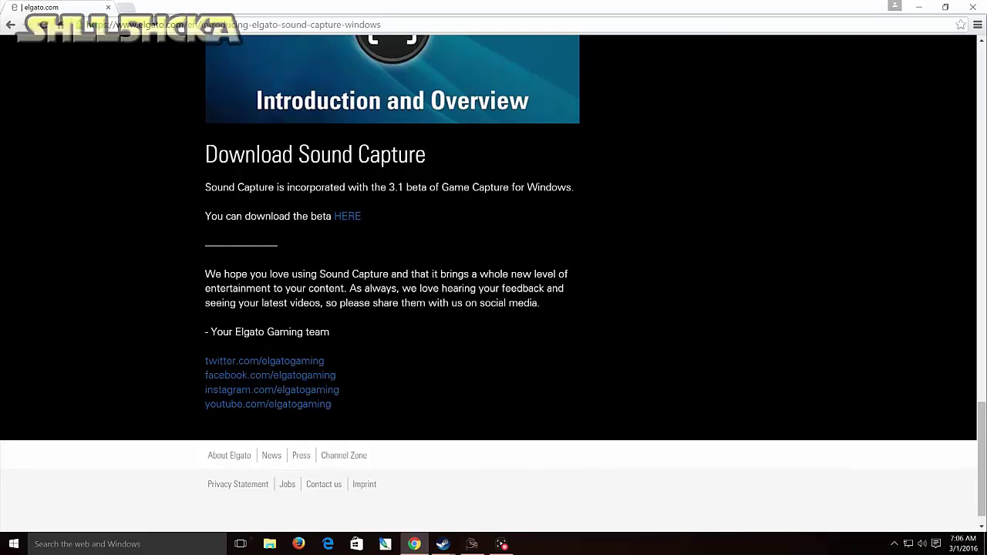
{"action": "scroll", "coordinate": [426, 222], "scroll_direction": "up", "scroll_amount": 7}
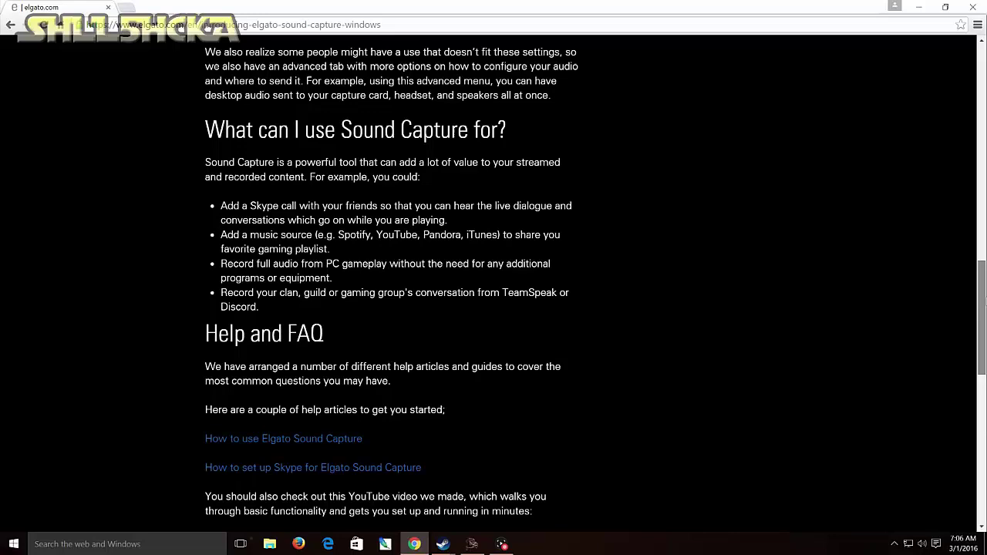
{"action": "scroll", "coordinate": [983, 414], "scroll_direction": "down", "scroll_amount": 6}
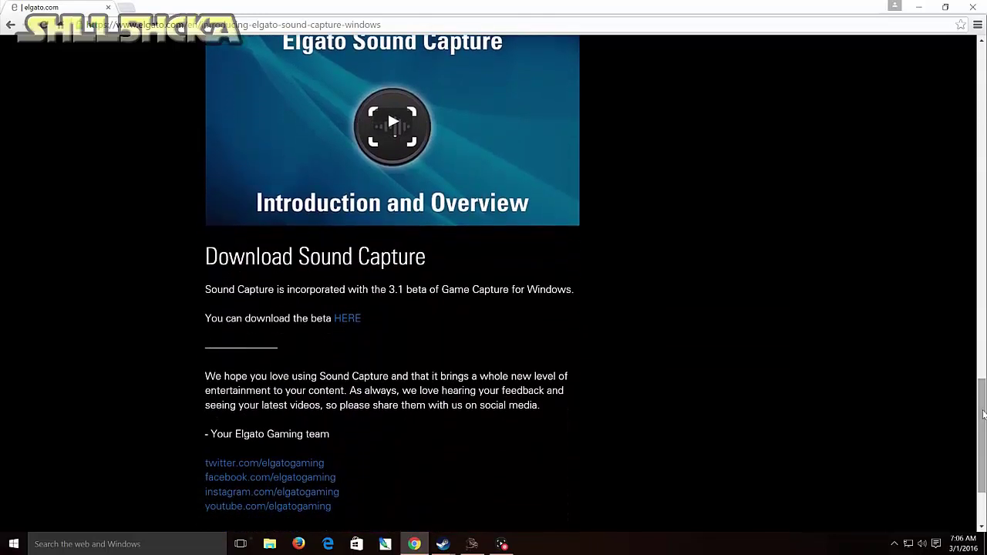
- Restore the minimized Game Capture HD window from the taskbar over Chrome
{"action": "left_click", "coordinate": [501, 544]}
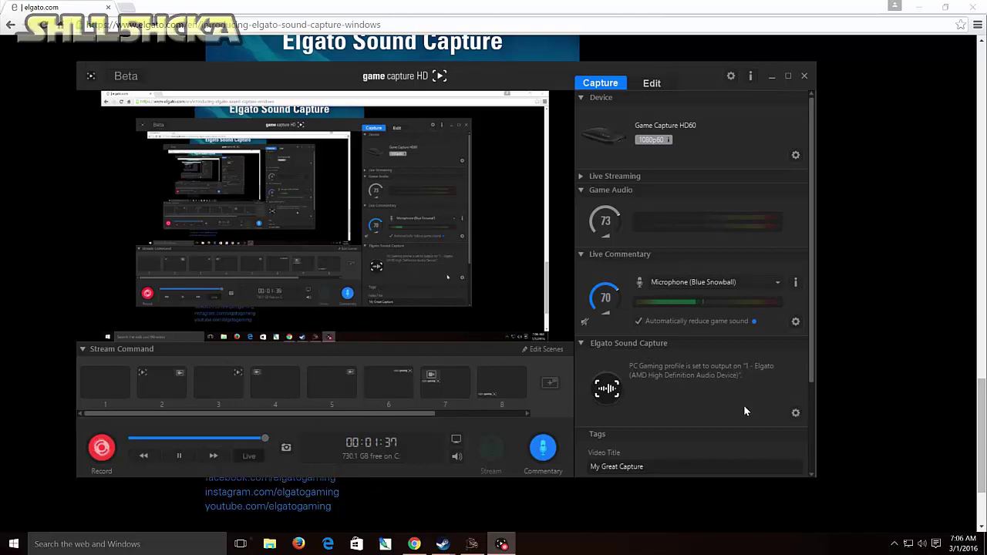
- Open the Sound Capture settings window and move it left beside the capture panel
{"action": "left_click", "coordinate": [796, 414]}
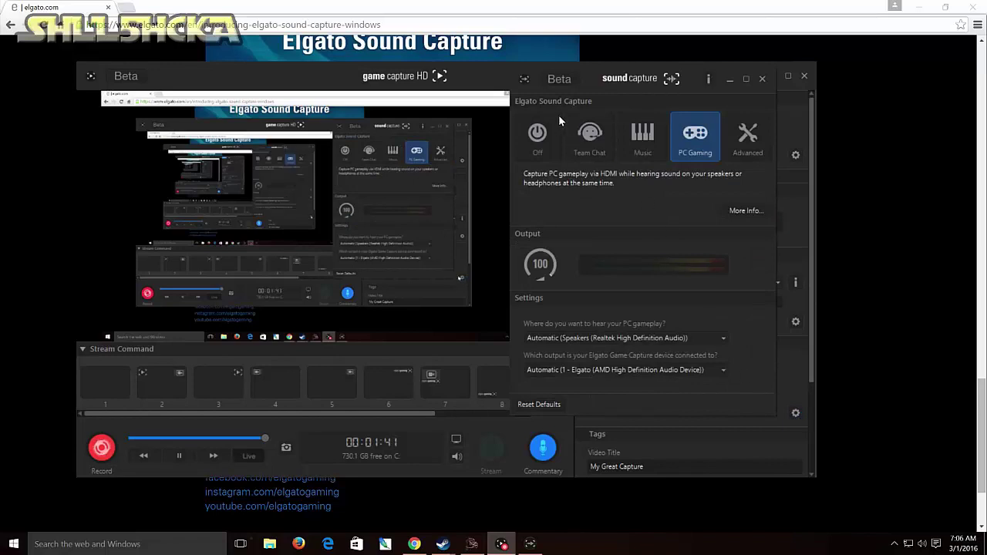
{"action": "left_click_drag", "start_coordinate": [609, 75], "coordinate": [331, 116]}
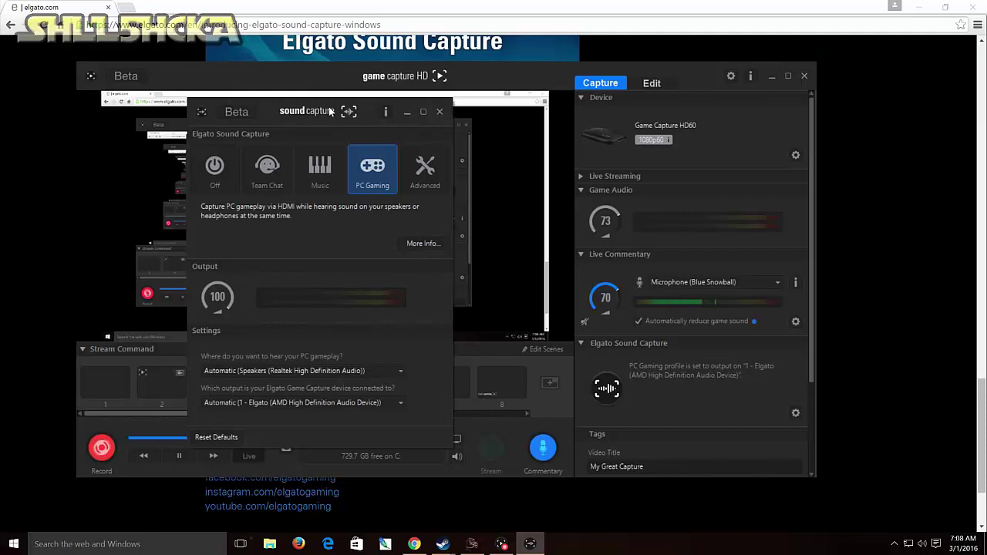
{"action": "left_click_drag", "start_coordinate": [329, 112], "coordinate": [328, 104]}
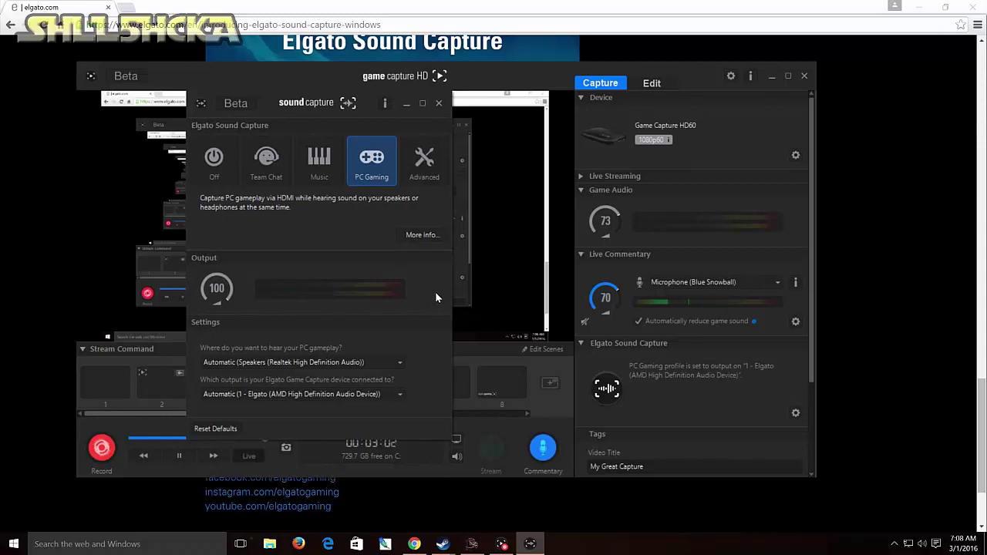
{"action": "left_click", "coordinate": [471, 544]}
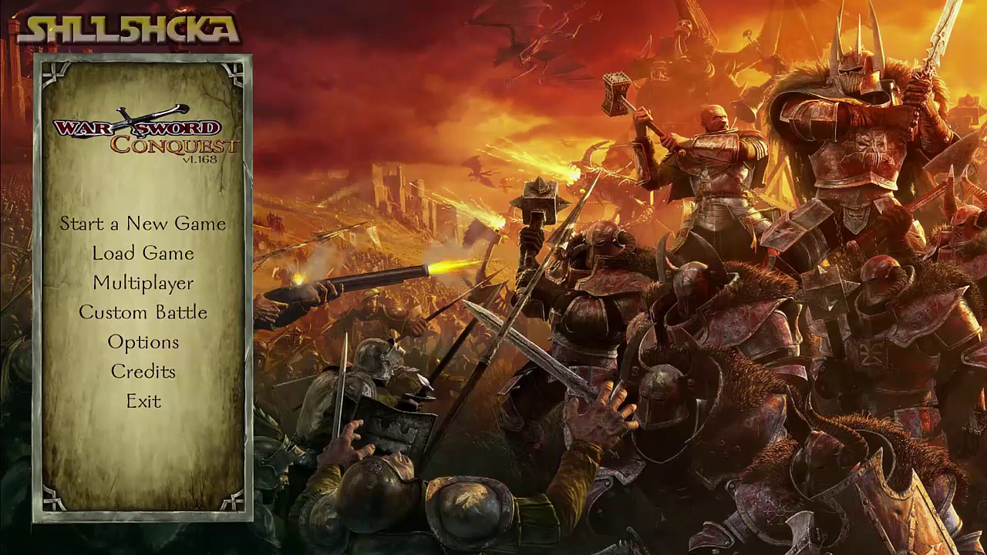